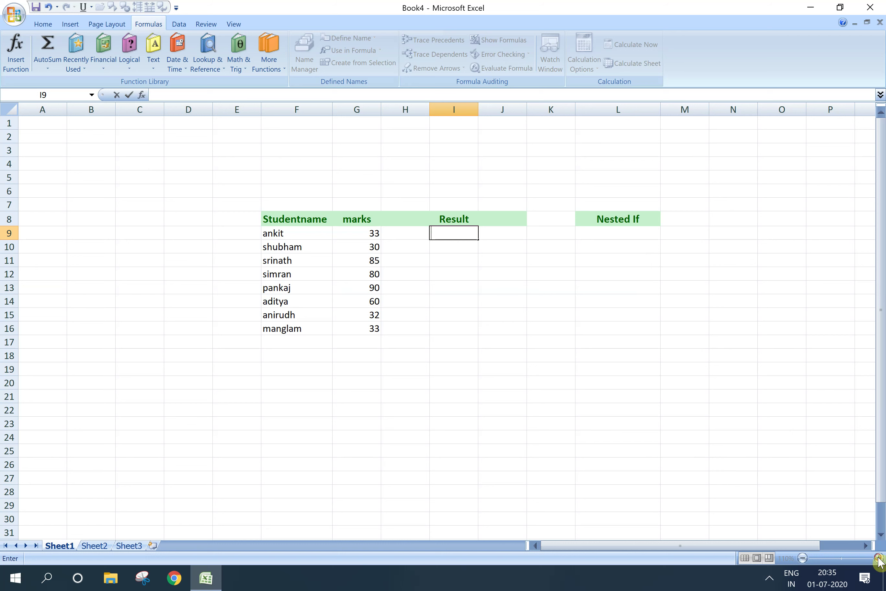
Zoom the marks table in to 140%.
left_click(534, 383)
left_click(879, 558)
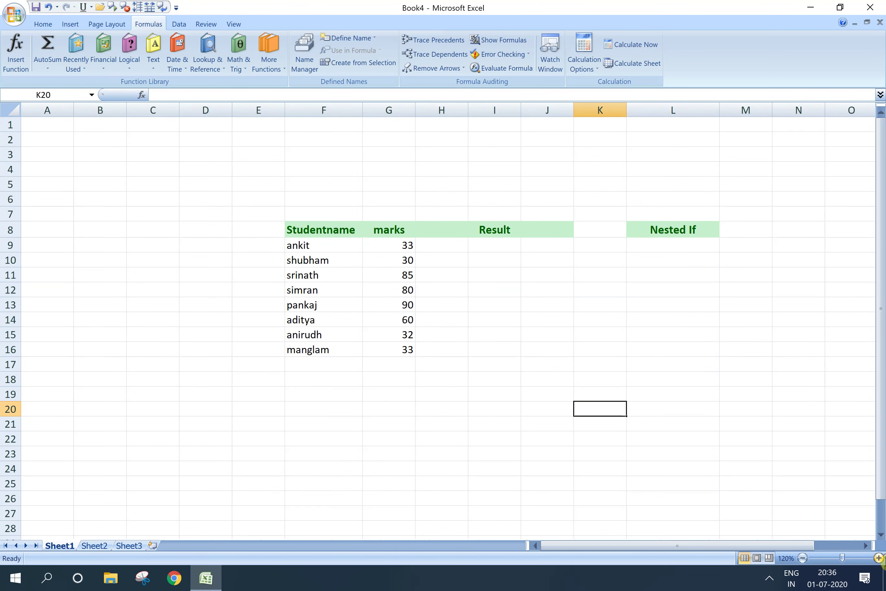
left_click(879, 558)
left_click(879, 558)
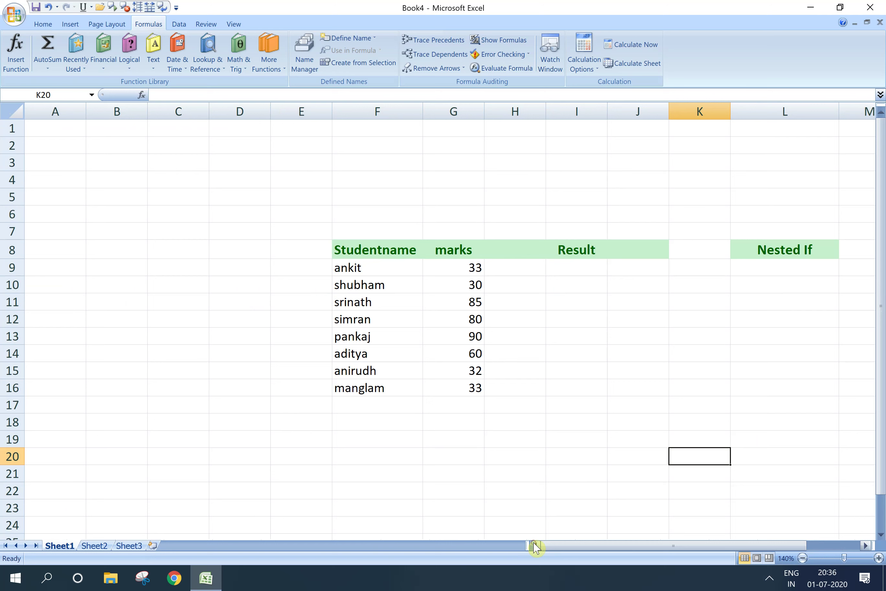
left_click(866, 546)
left_click(866, 546)
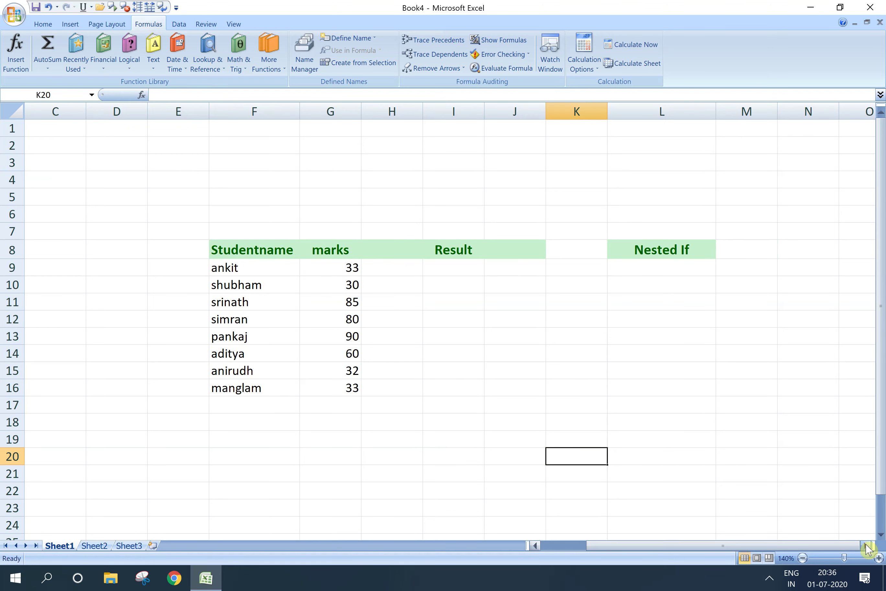
left_click(535, 335)
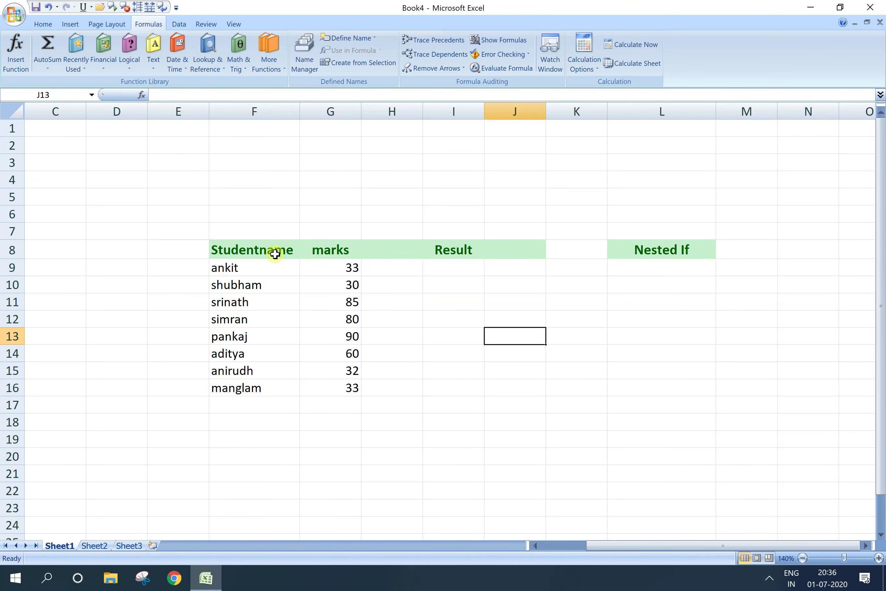
Correct the F8 heading from 'Studentname' to 'Student name'.
left_click(260, 251)
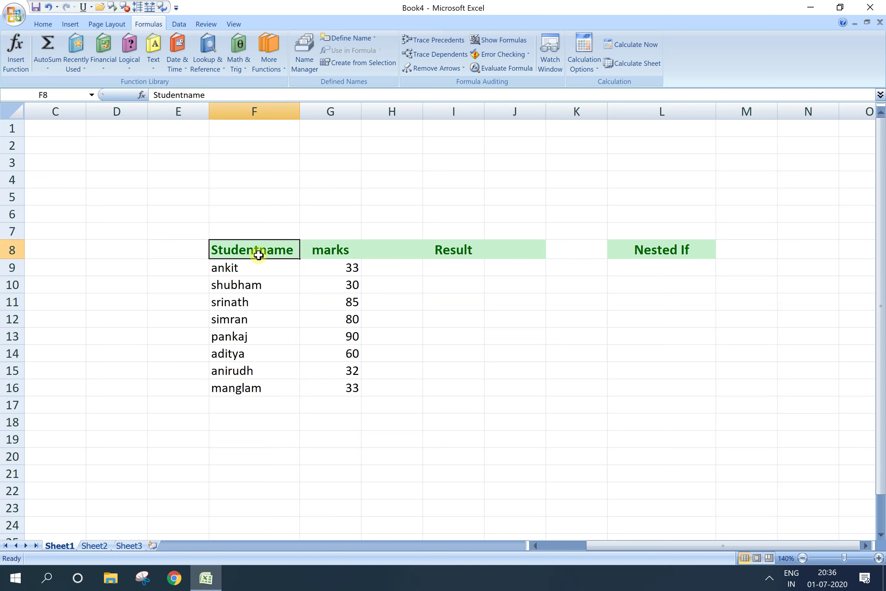
double_click(261, 250)
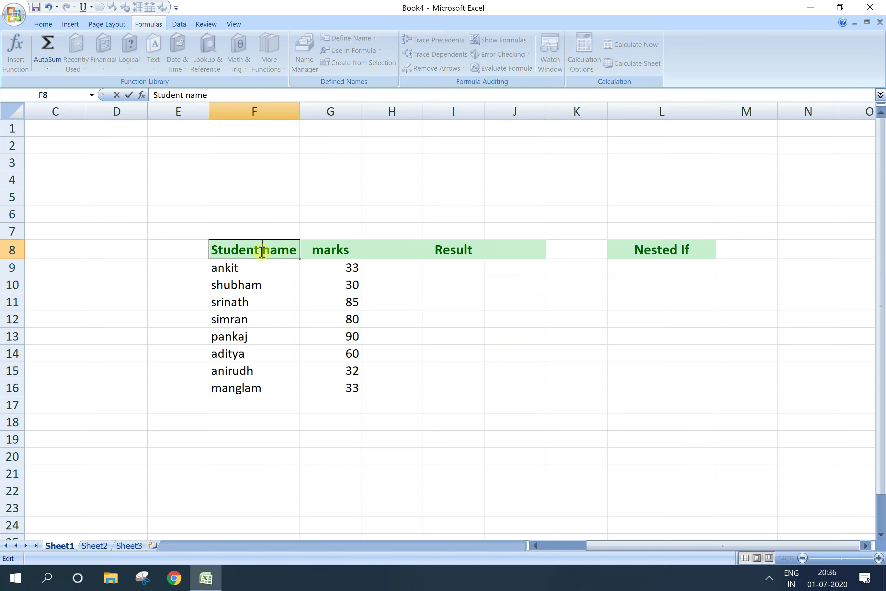
left_click(408, 342)
left_click(474, 315)
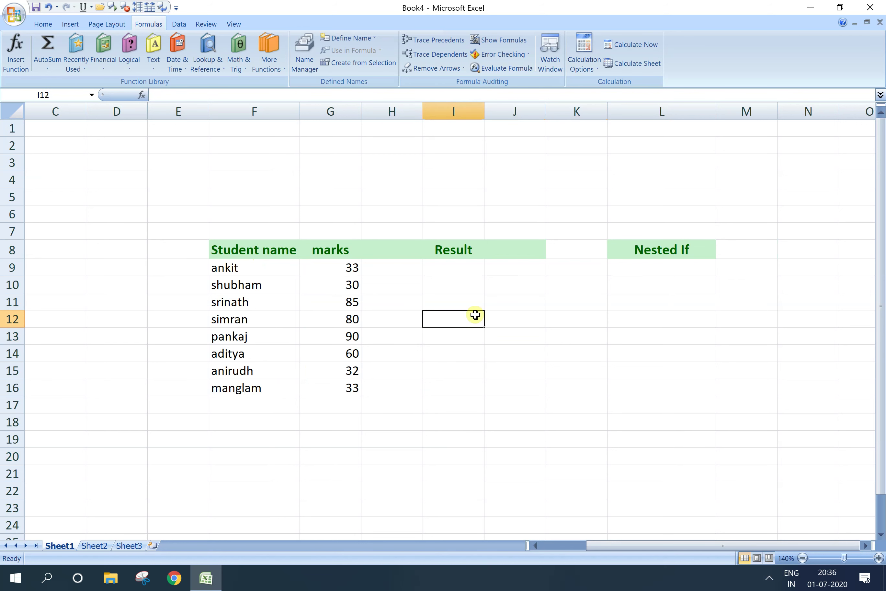
Put cell I9 into edit mode, typing 'if' and then erasing it.
double_click(447, 268)
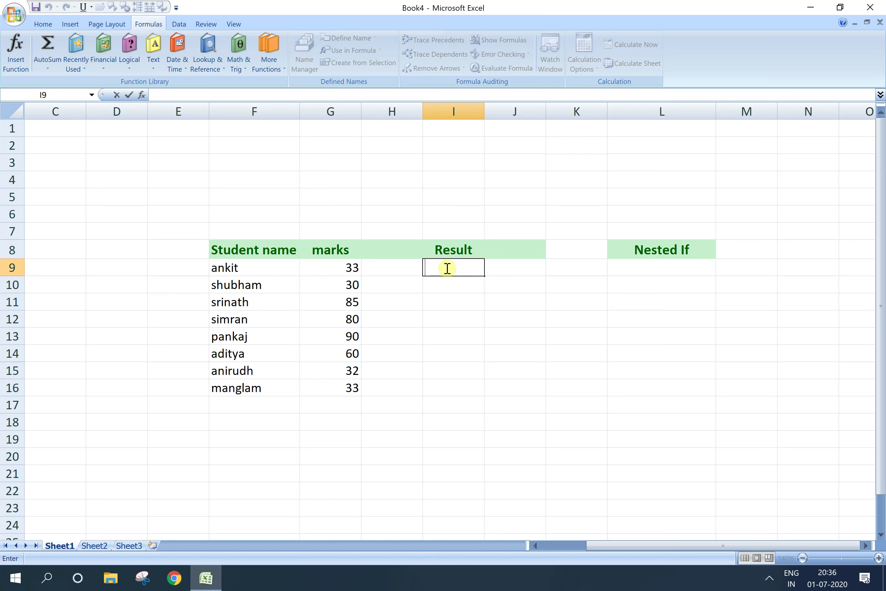
type("if")
key("BackSpace")
key("BackSpace")
Start an IF formula in I9 that uses G9 as the condition cell.
type("=if")
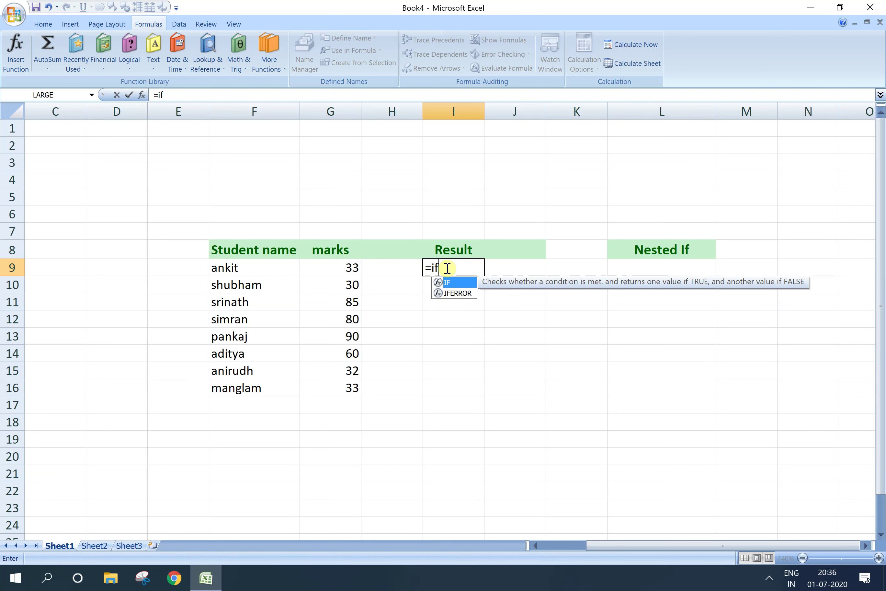
type("(")
left_click(345, 268)
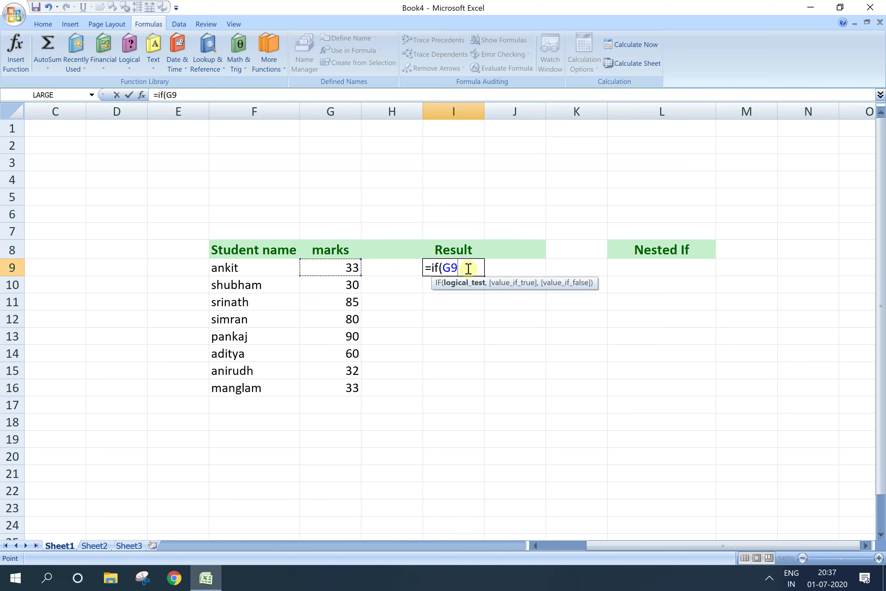
type(">")
key("BackSpace")
type("=")
key("BackSpace")
Add the >75 test and "Dist" true value, followed by a comma.
type(">75")
type(",\"")
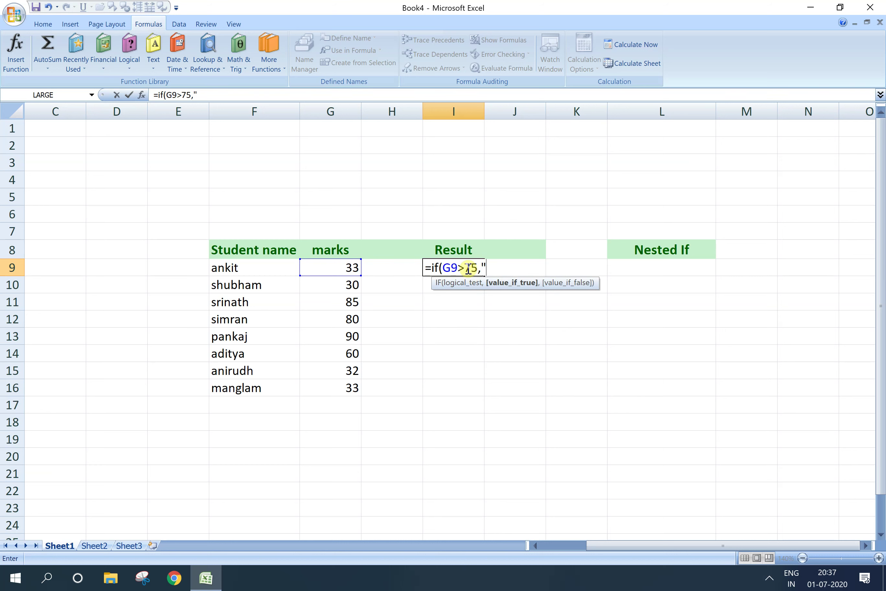
type("Disr")
key("BackSpace")
type("t\"")
left_click(463, 265)
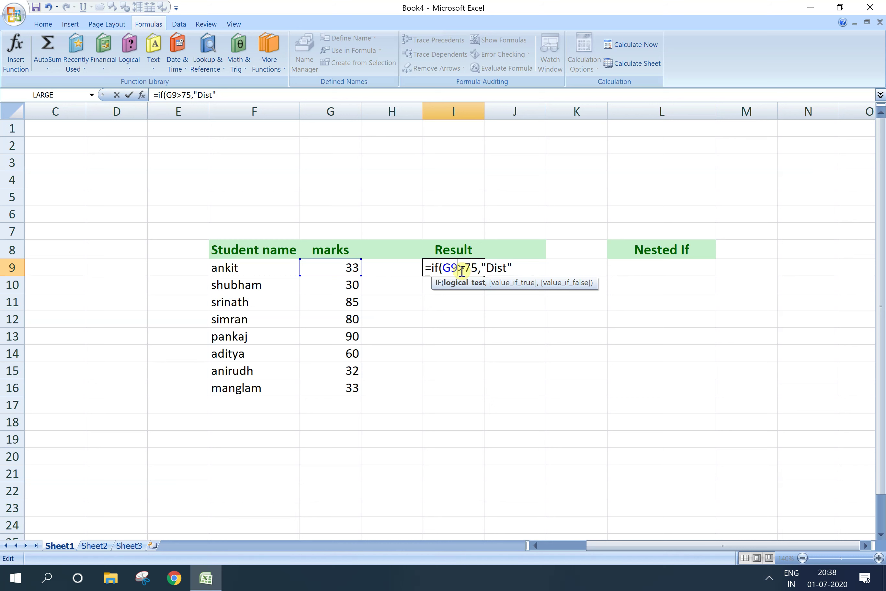
left_click(510, 269)
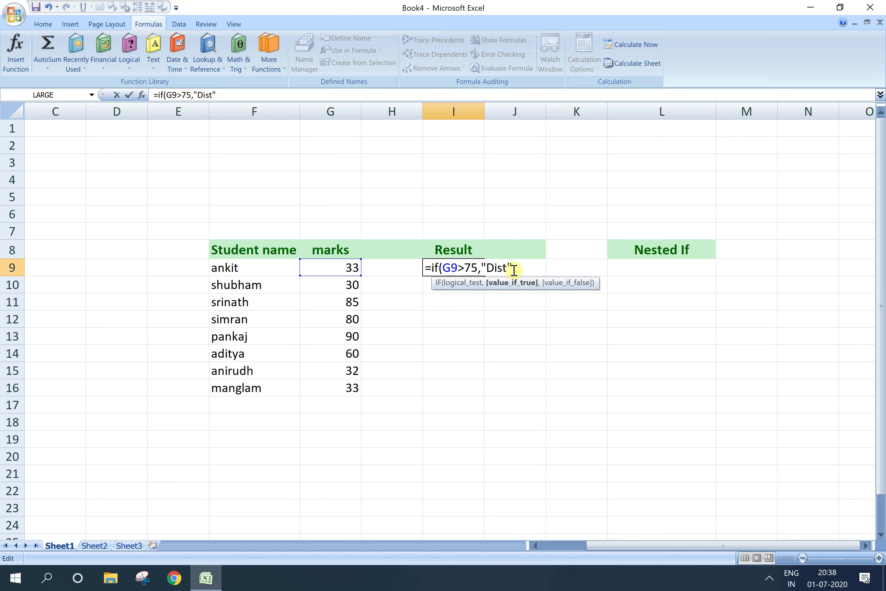
type(",")
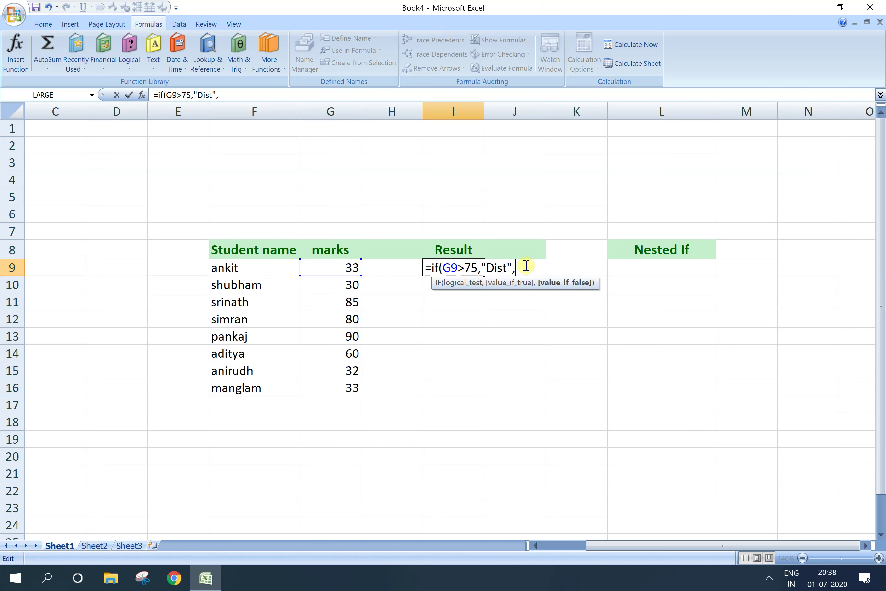
Finish I9 with the nested IF(G9<33, "Fail","pass") and both closing brackets, and commit it.
type("i")
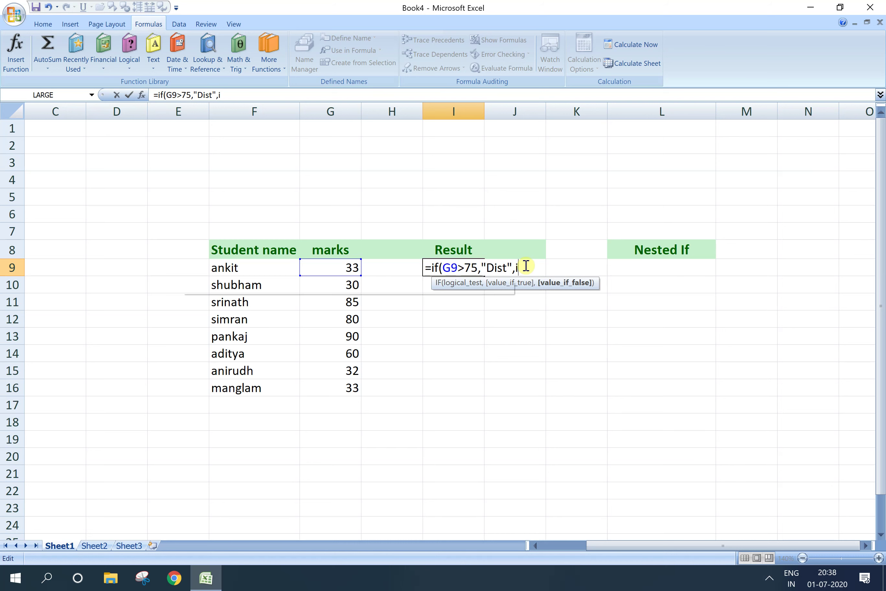
type("f(")
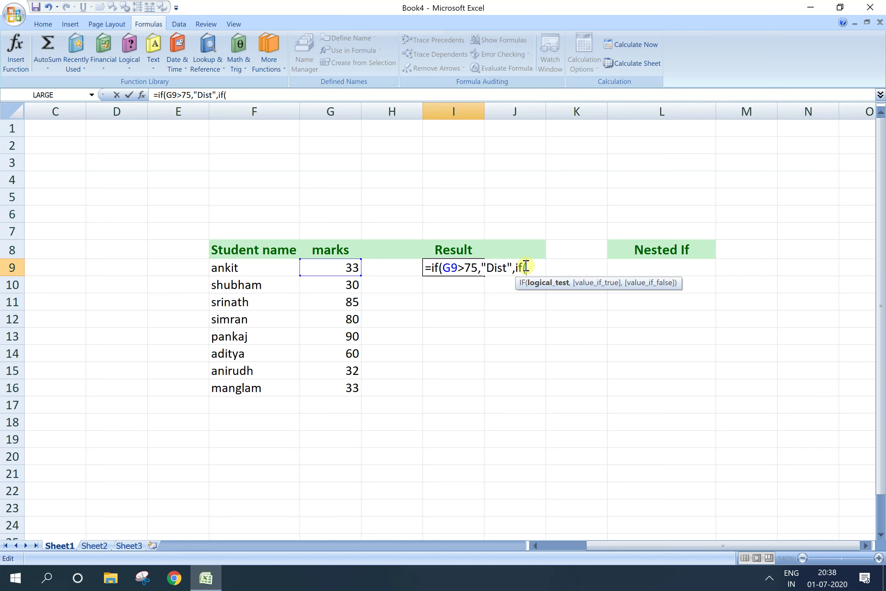
left_click(339, 264)
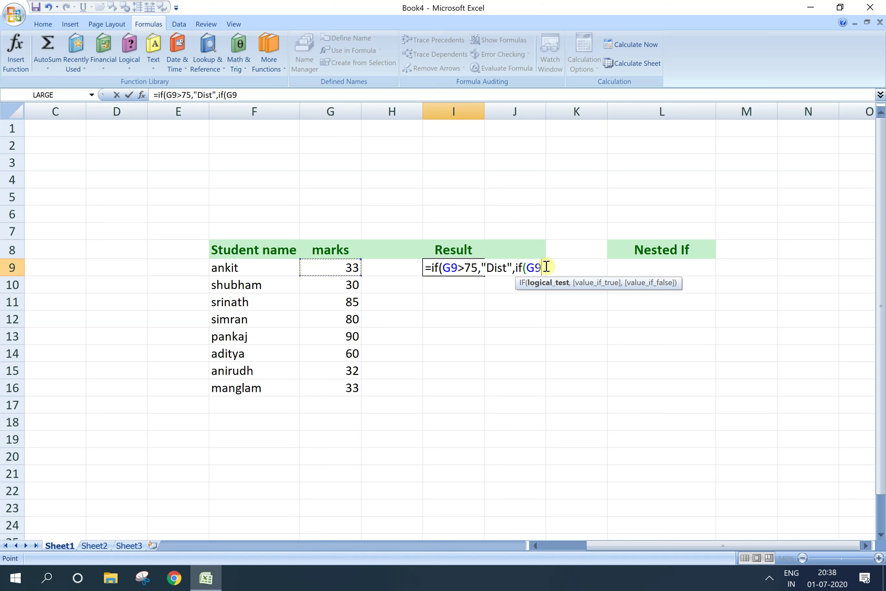
type("<33")
type(", ")
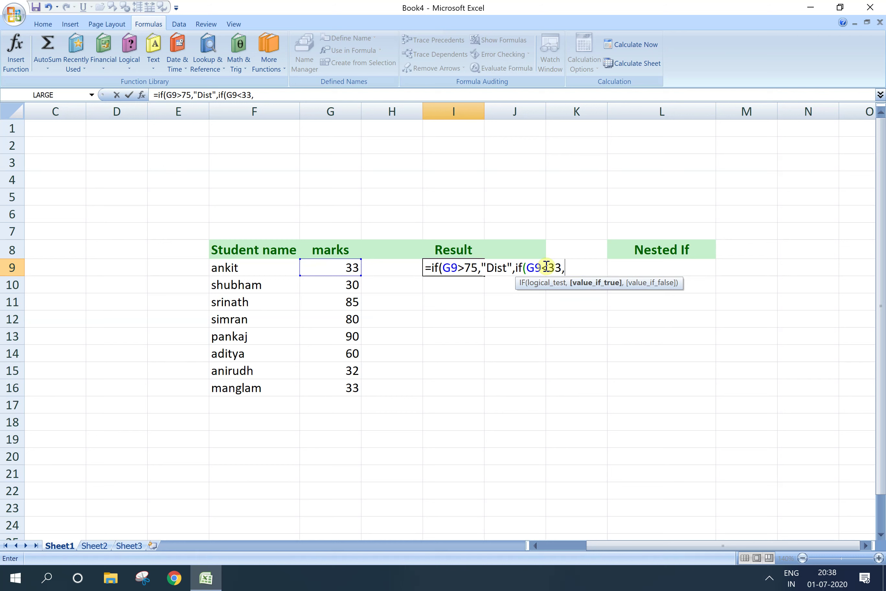
type("\"Fail\",")
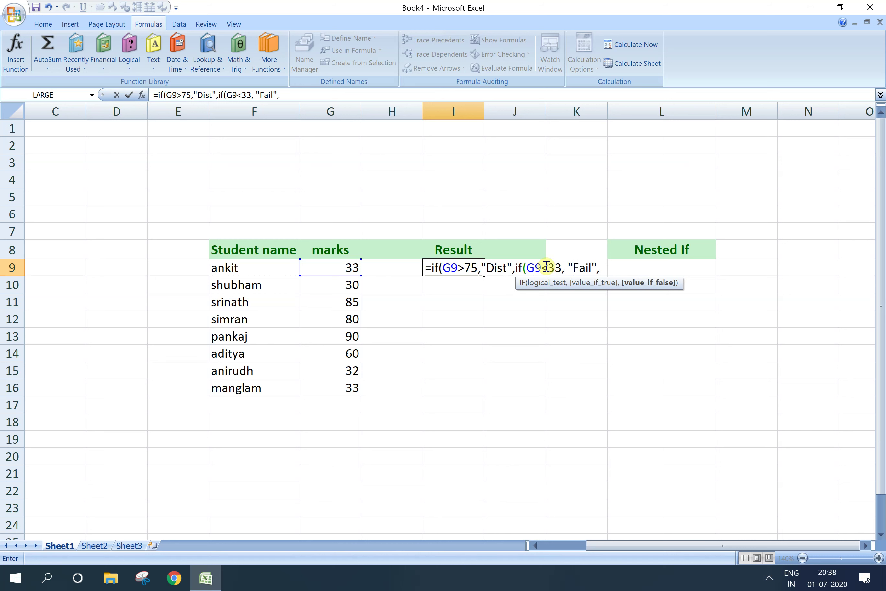
type("pass")
key("BackSpace")
key("BackSpace")
key("BackSpace")
key("BackSpace")
type("\"pass")
type("\"")
type("))")
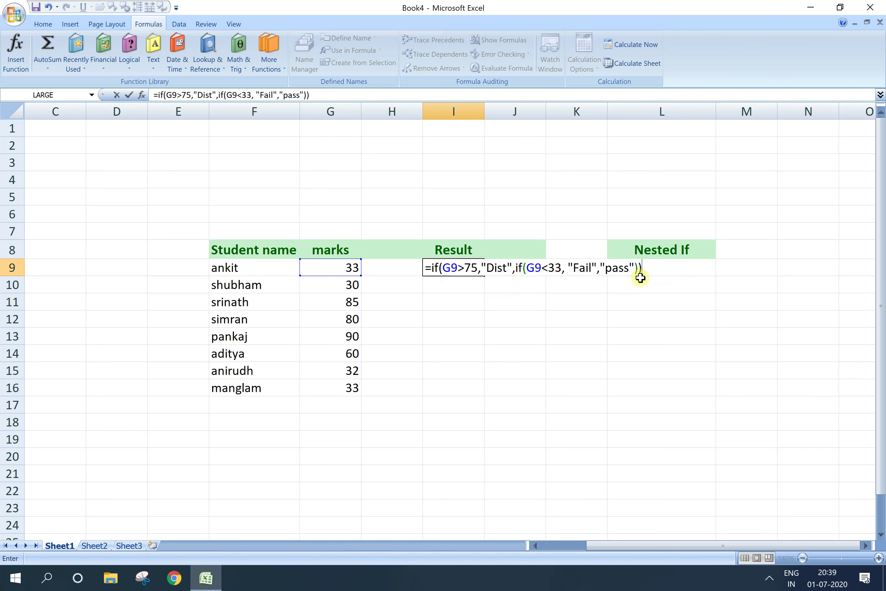
key("Return")
Fill the I9 grading formula down through I16.
left_click(458, 268)
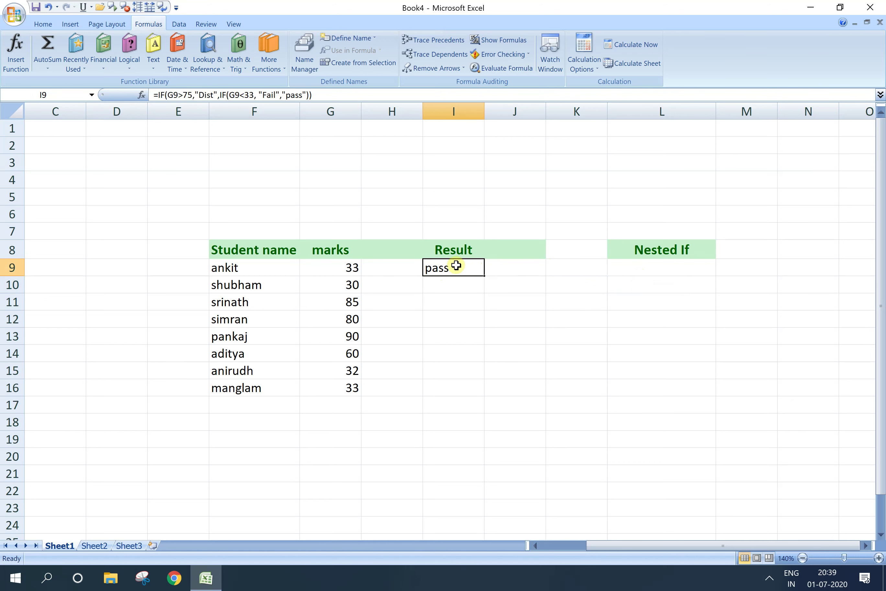
left_click(347, 270)
left_click(442, 271)
left_click_drag(485, 275, 467, 393)
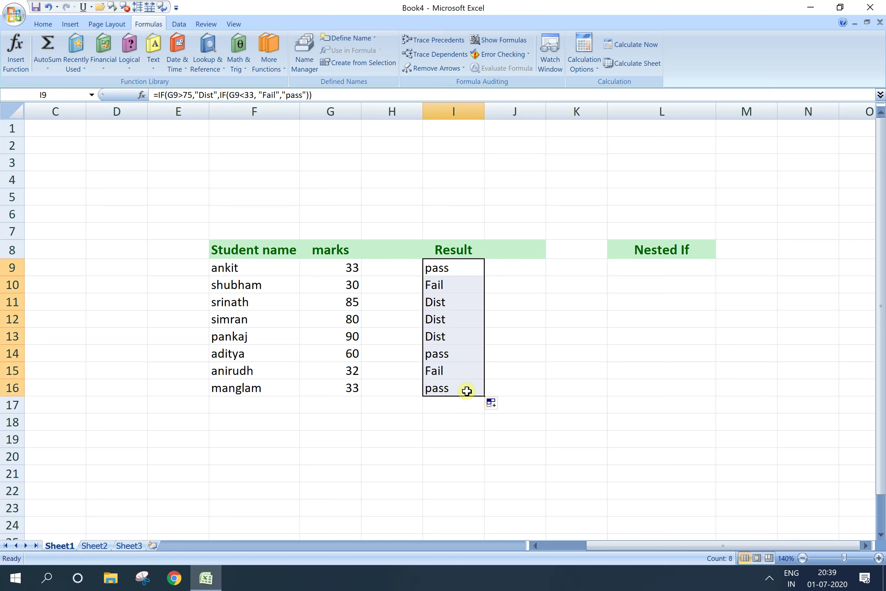
Check the copied formulas in I10, I11 and I14 against their marks.
left_click(524, 388)
left_click(364, 285)
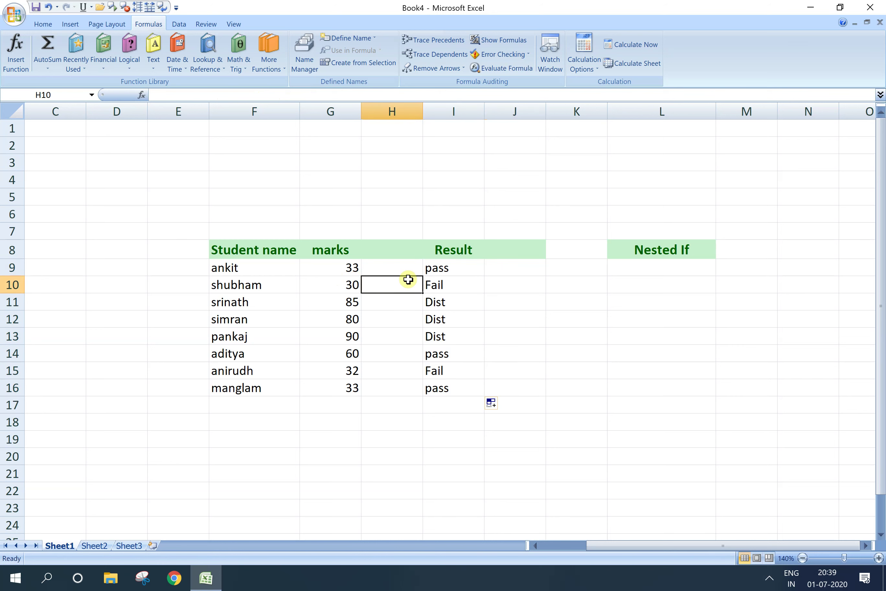
left_click(433, 285)
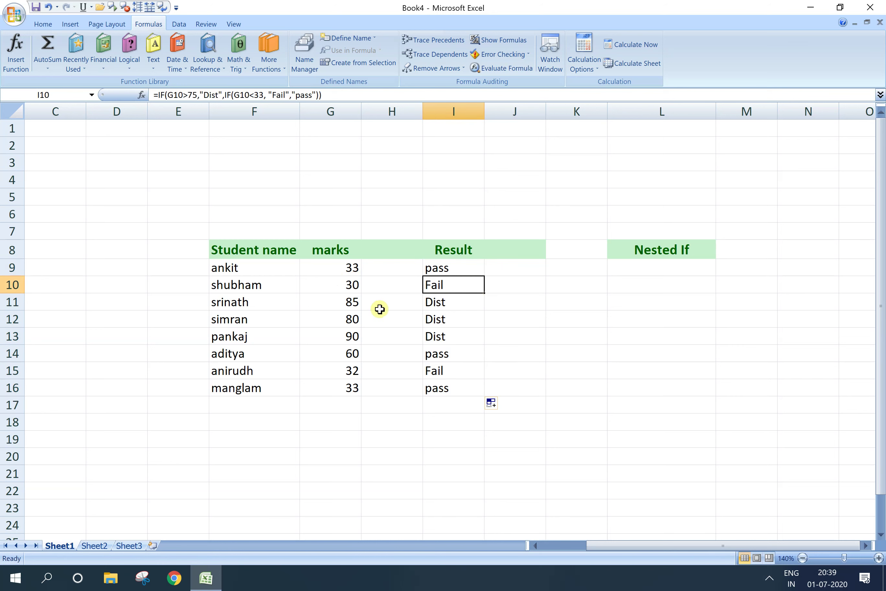
left_click(333, 301)
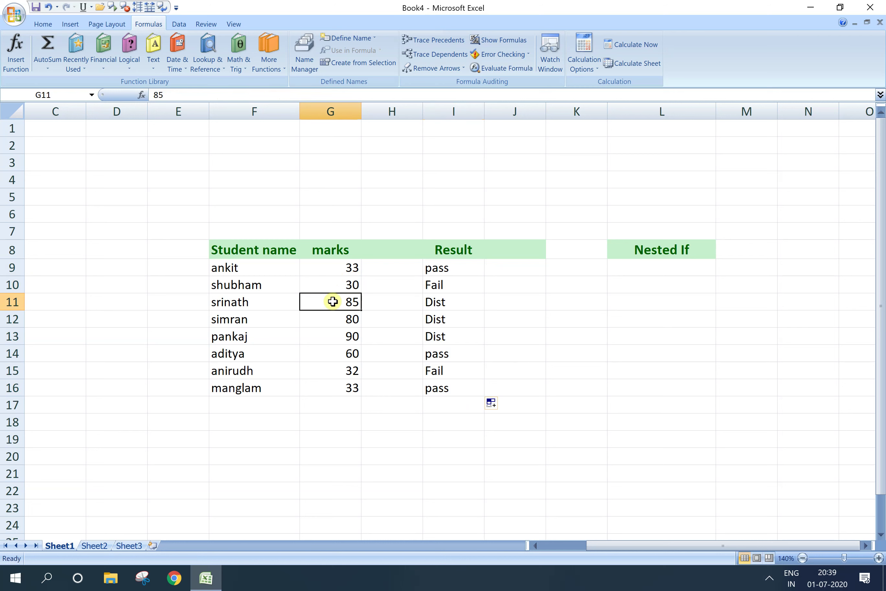
left_click(469, 301)
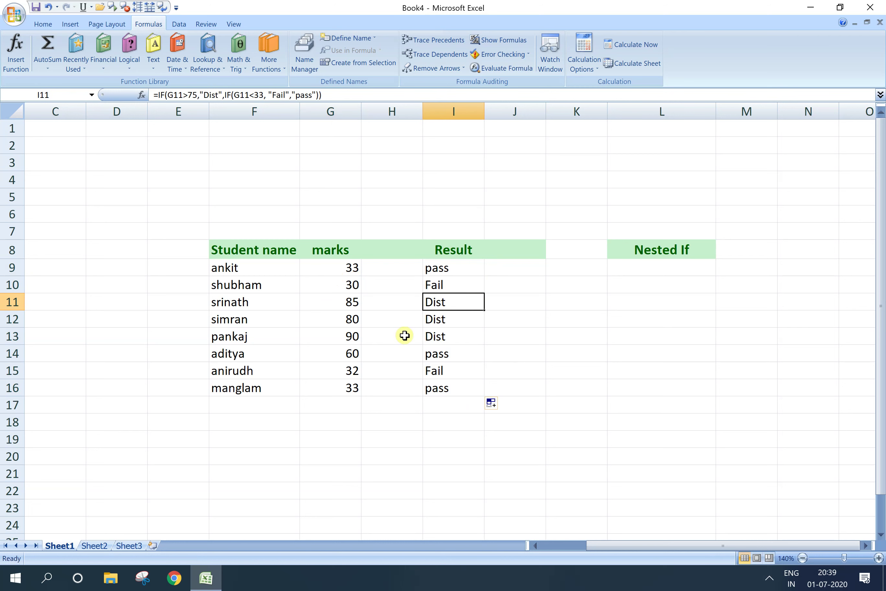
left_click(458, 357)
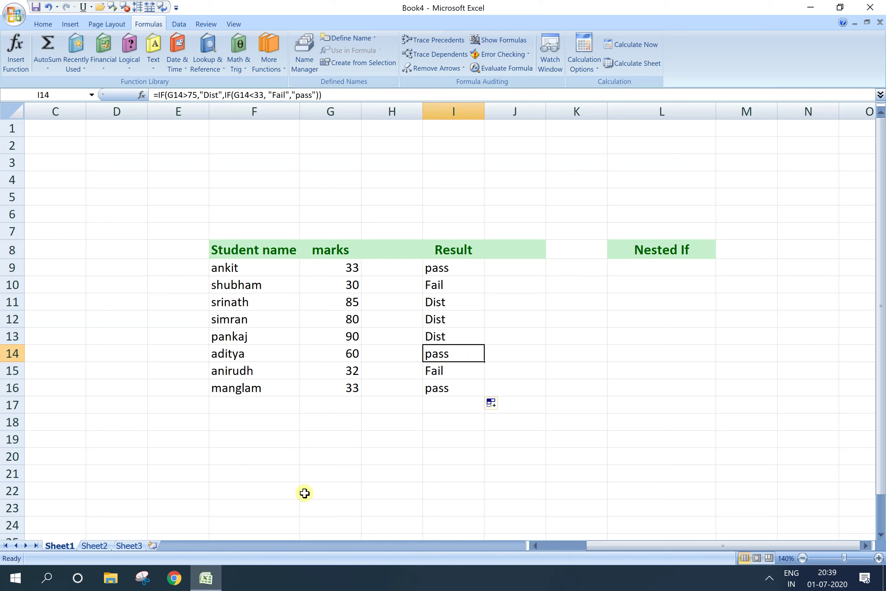
left_click(397, 443)
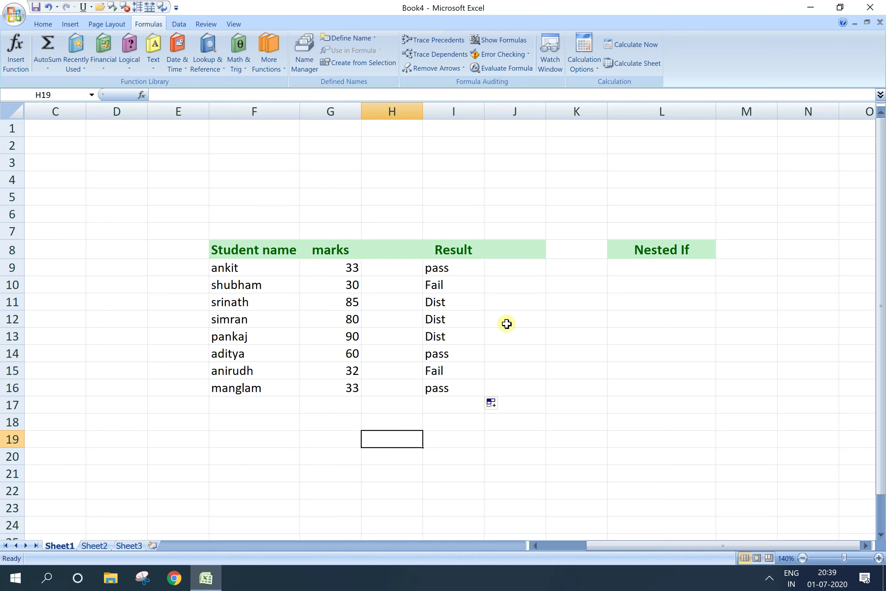
Reopen I10's grading formula for editing; a stray cell reference lands before its IF.
left_click(458, 315)
left_click(451, 269)
double_click(451, 269)
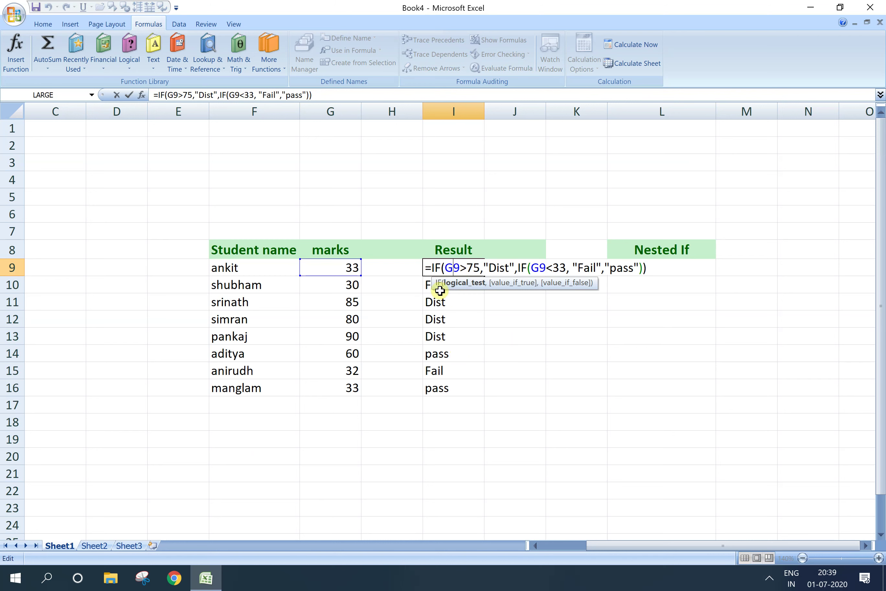
left_click(429, 287)
double_click(429, 286)
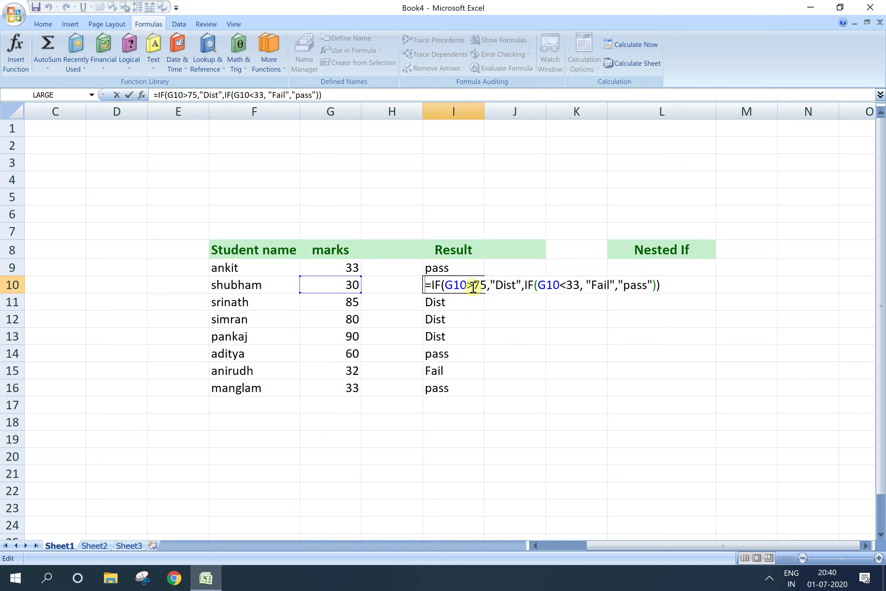
type("=")
left_click(575, 338)
left_click(494, 371)
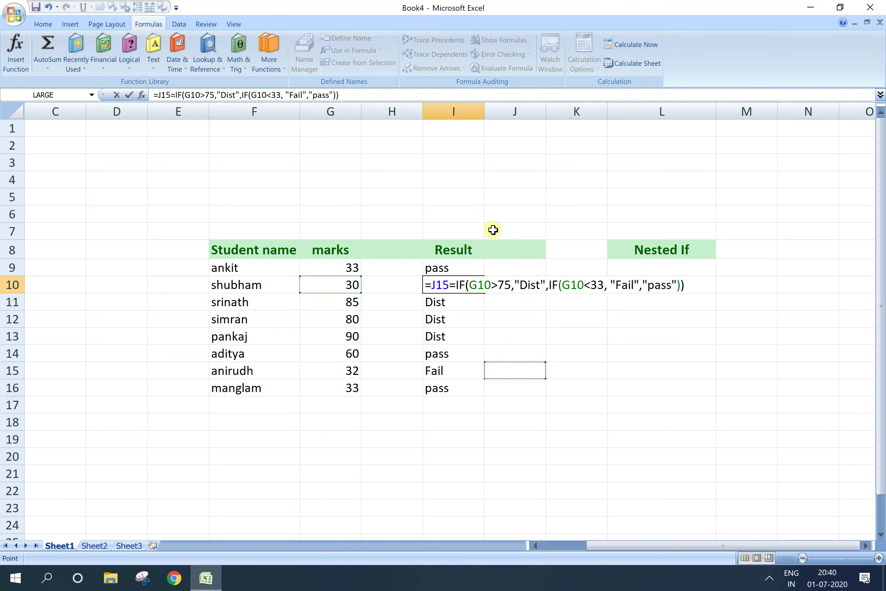
key("ctrl+z")
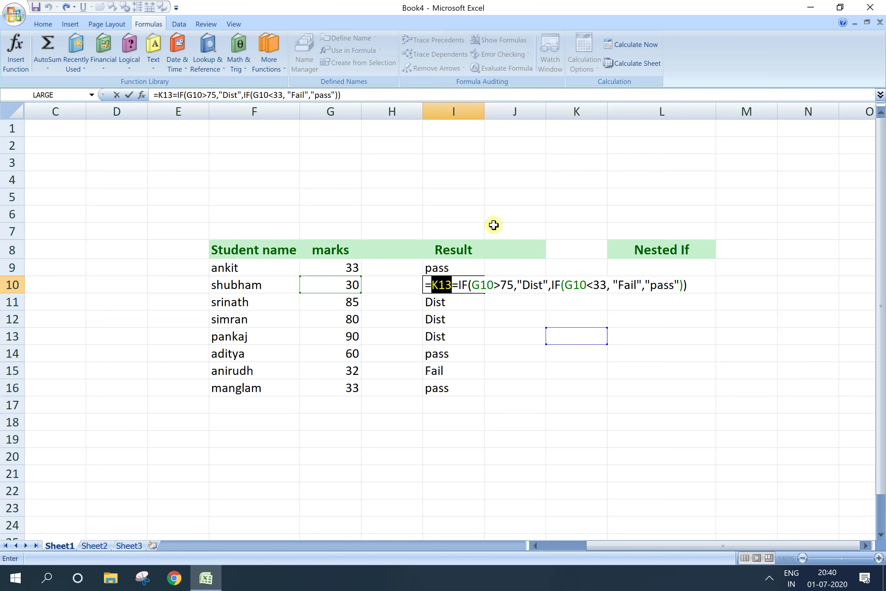
left_click(492, 182)
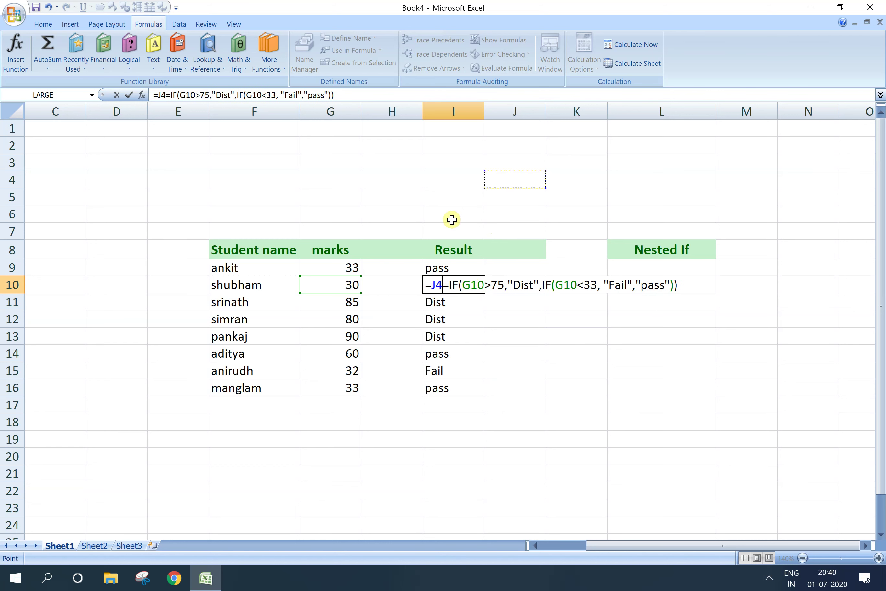